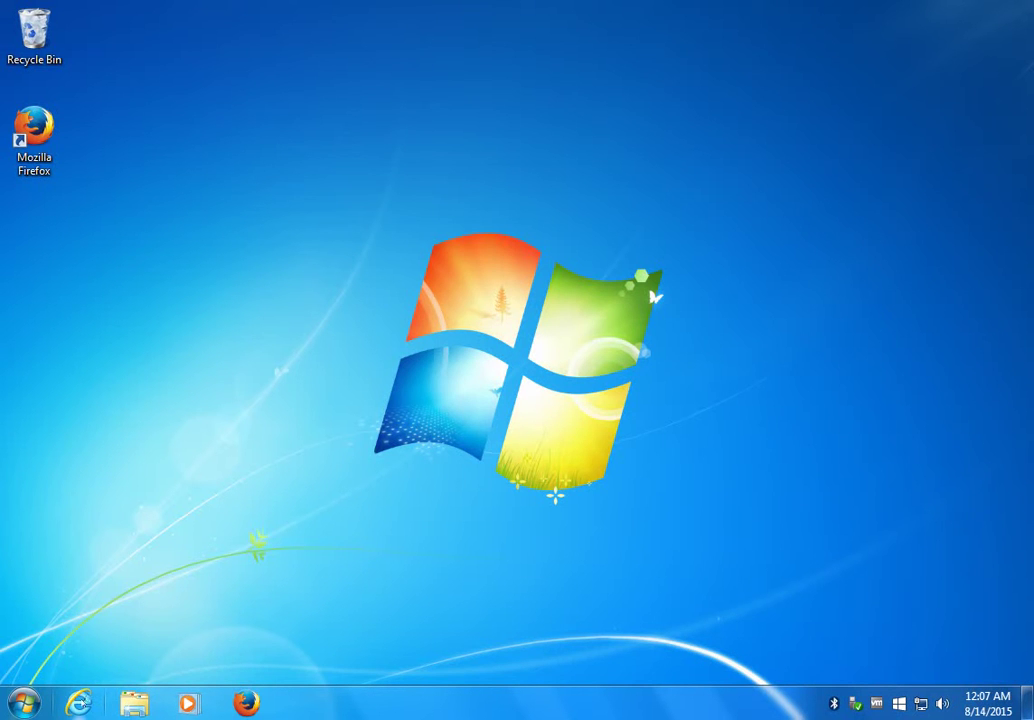
# Open Microsoft's Windows 10 software download page in Internet Explorer and highlight the product key format under Before you begin
pyautogui.click(79, 703)
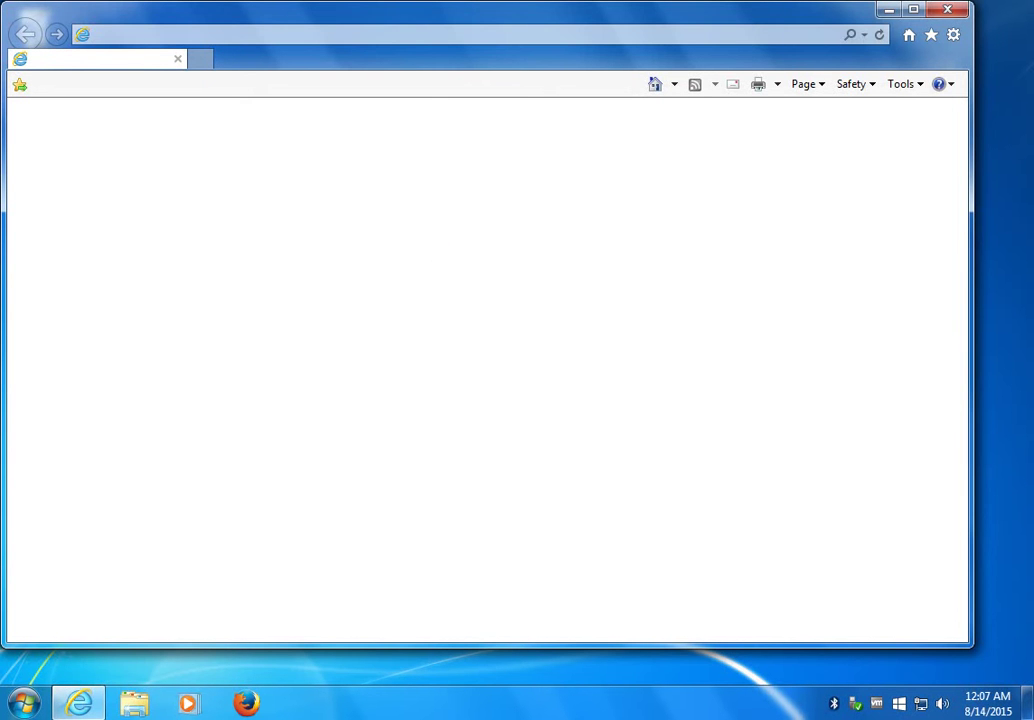
pyautogui.click(177, 37)
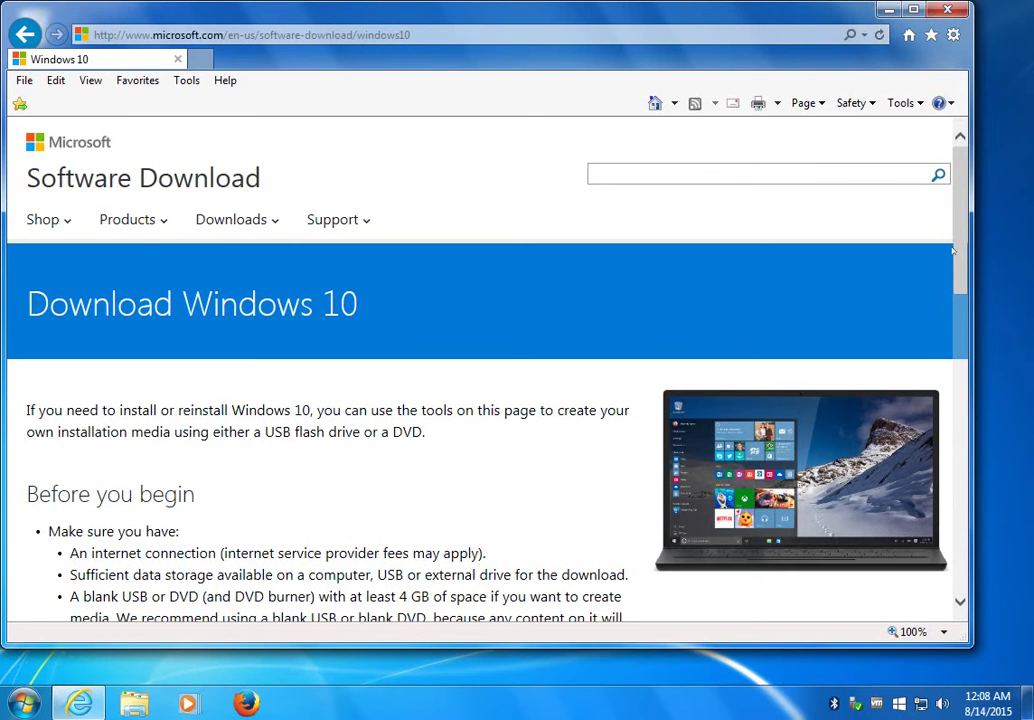
pyautogui.moveTo(957, 248); pyautogui.dragTo(956, 360)
pyautogui.moveTo(127, 346); pyautogui.dragTo(329, 346)
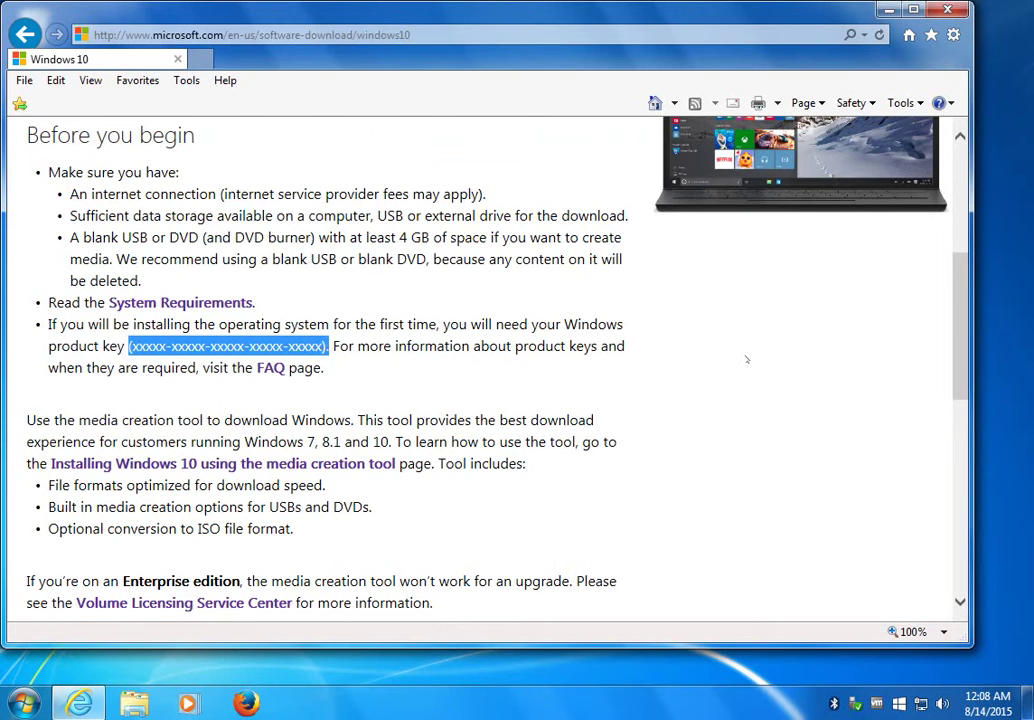
# Download and run the 64-bit media creation tool, allowing it to make changes to the computer
pyautogui.moveTo(953, 357); pyautogui.dragTo(952, 394)
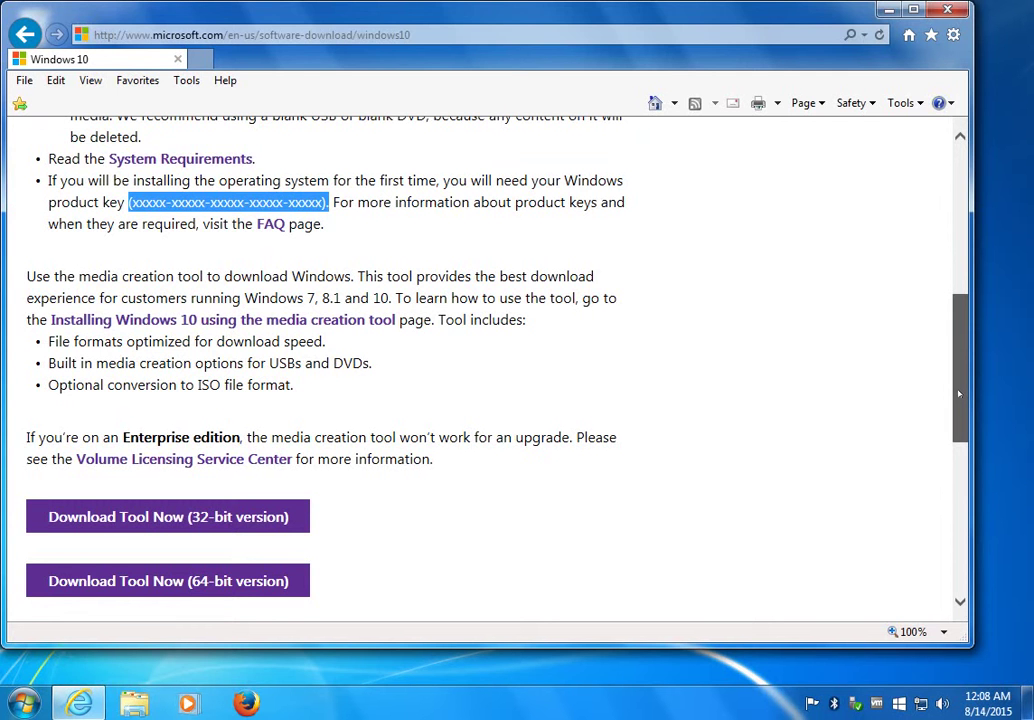
pyautogui.moveTo(958, 393); pyautogui.dragTo(958, 396)
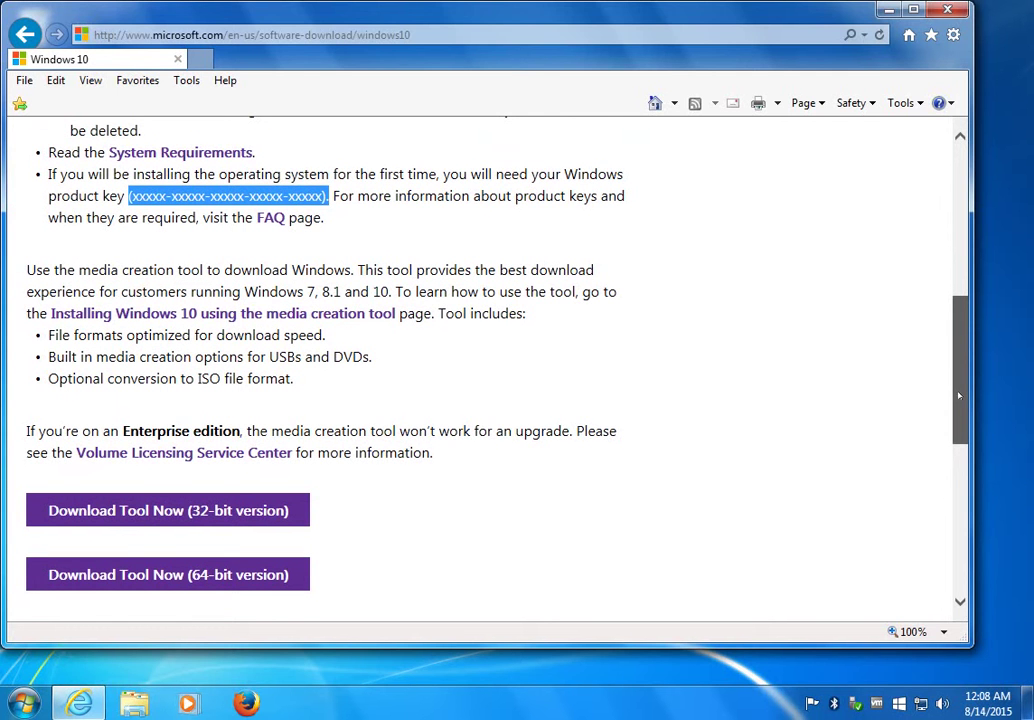
pyautogui.scroll(-2, 958, 396)
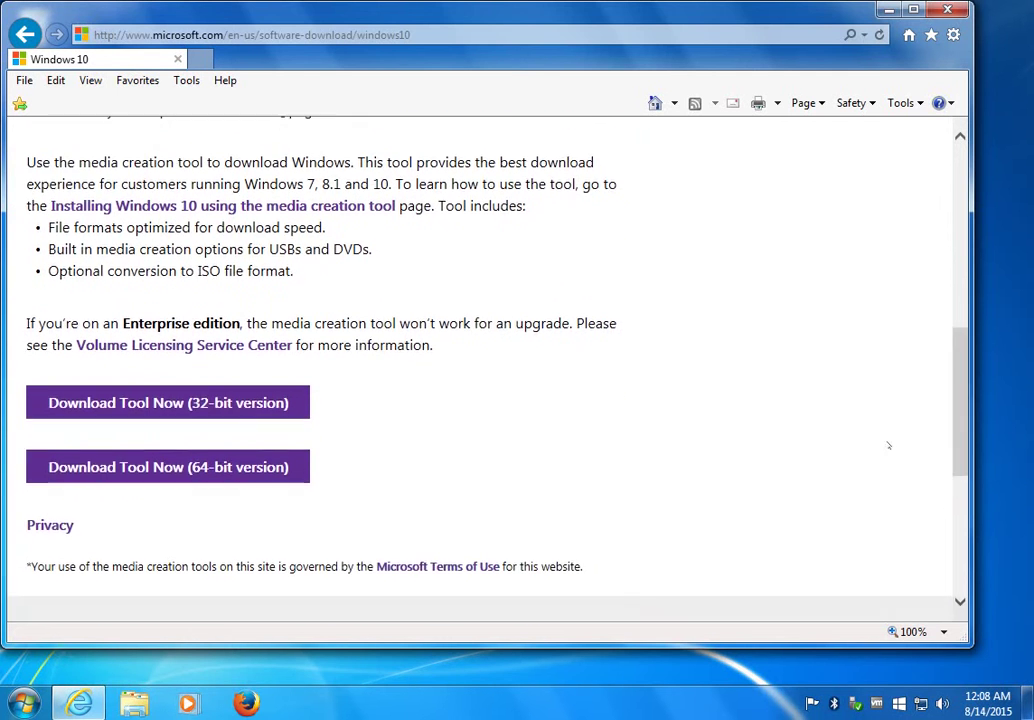
pyautogui.click(157, 467)
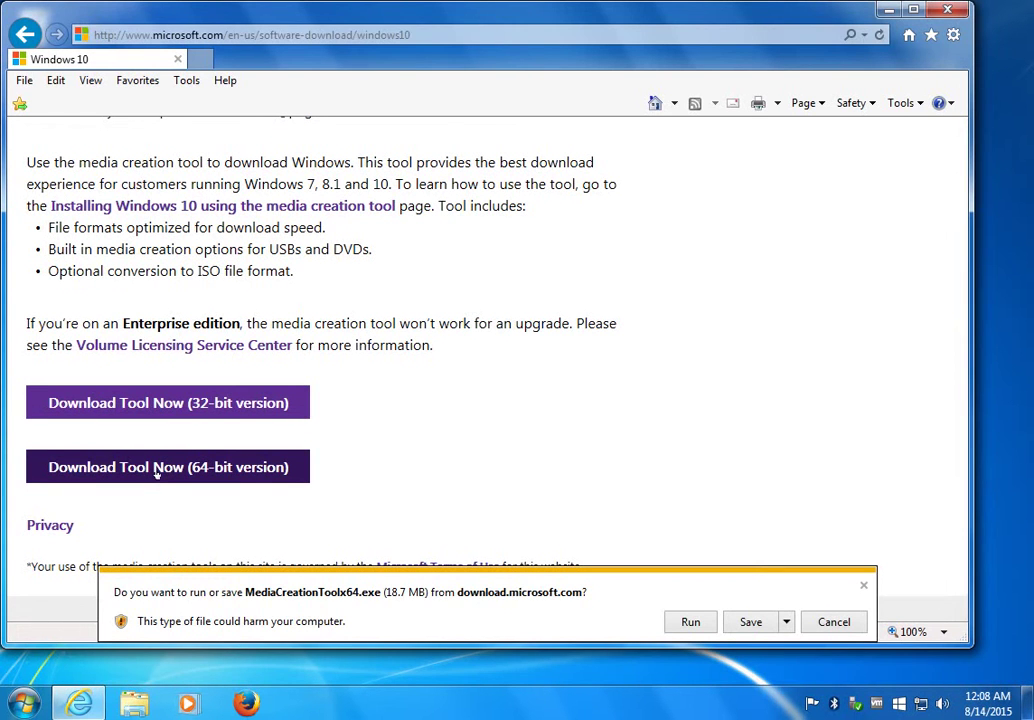
pyautogui.click(690, 622)
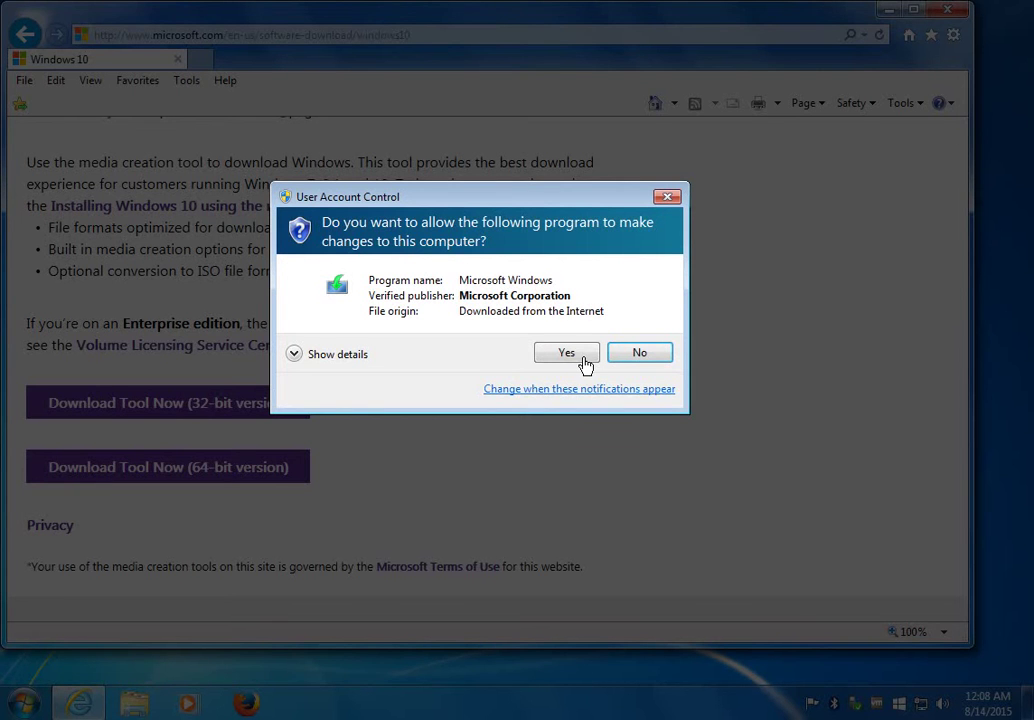
pyautogui.click(585, 358)
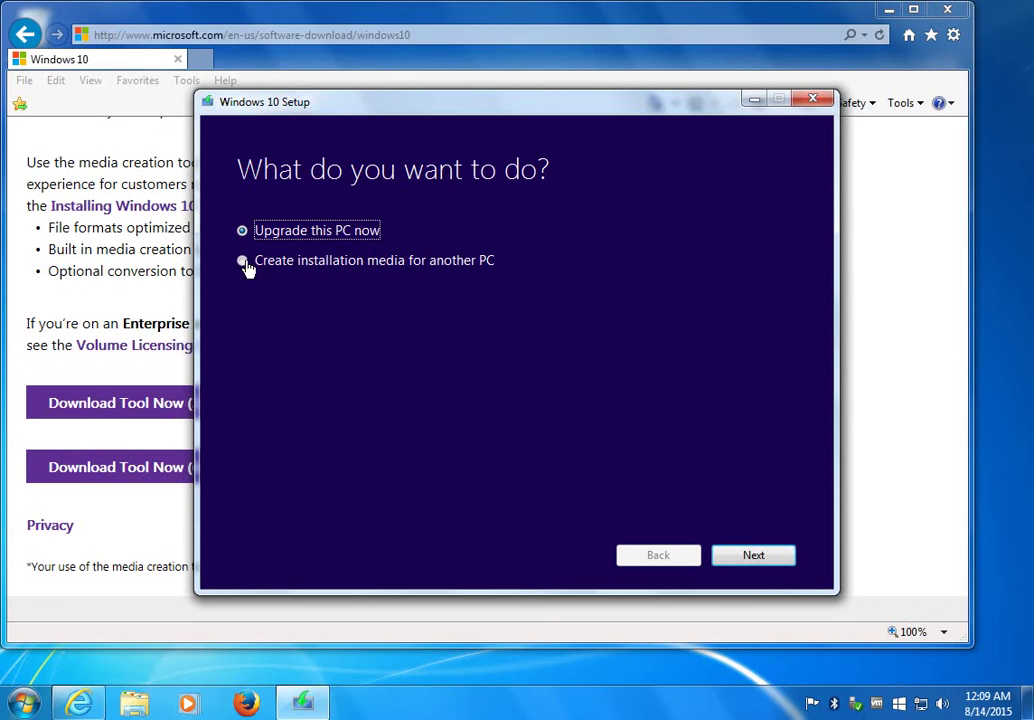
# Choose to create installation media for another PC, setting English (United States), Windows 10 Pro and the architecture
pyautogui.click(242, 261)
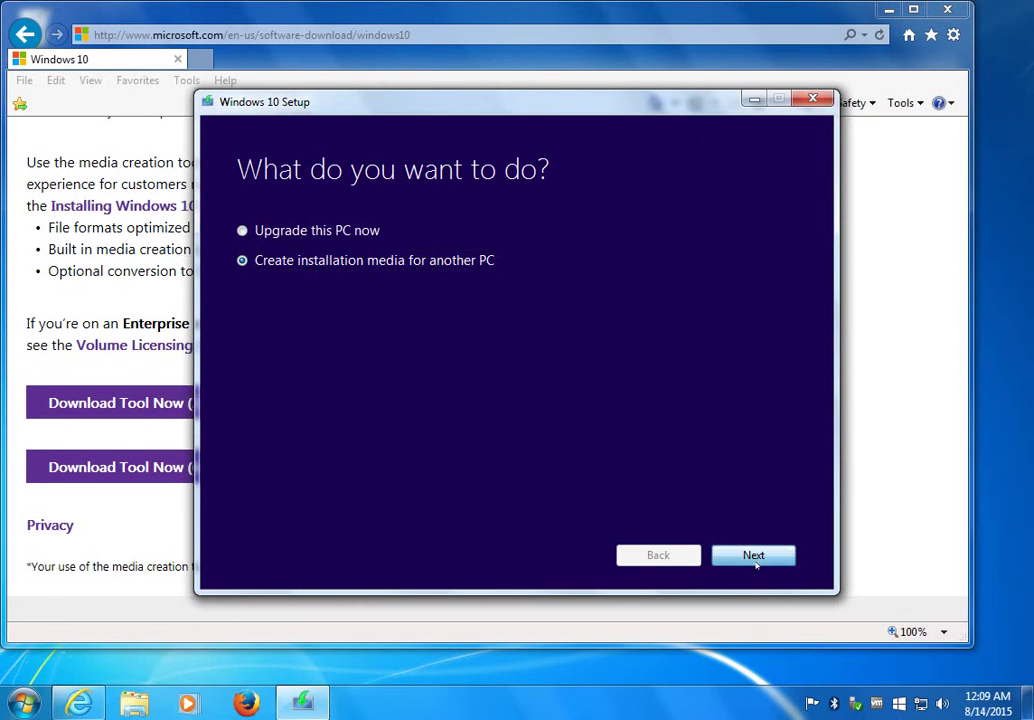
pyautogui.click(756, 563)
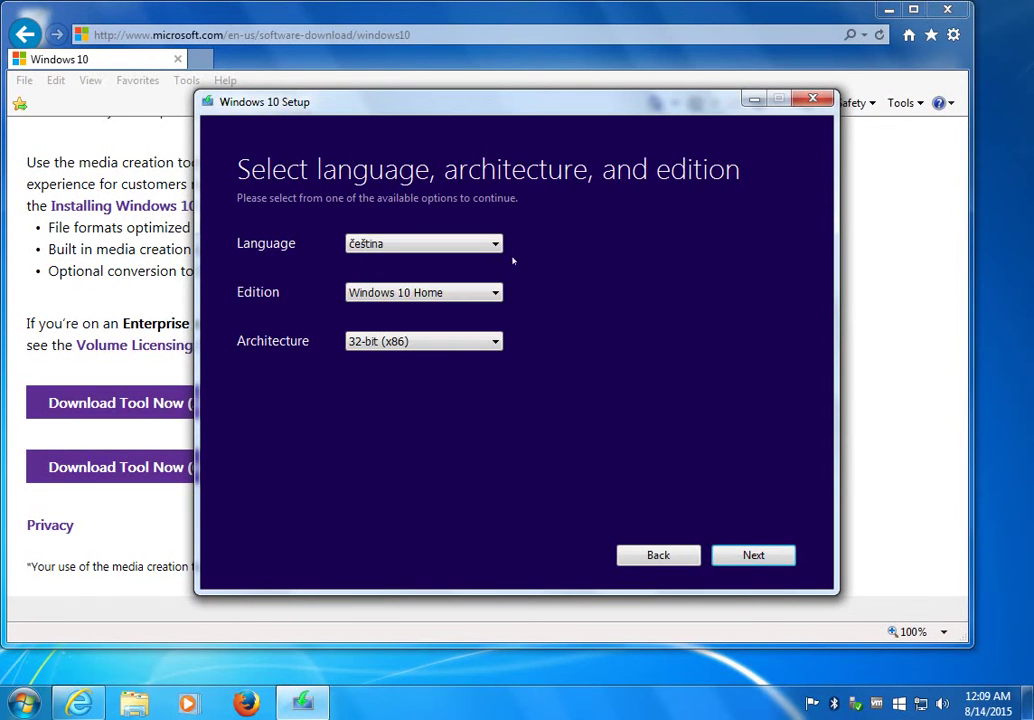
pyautogui.click(495, 244)
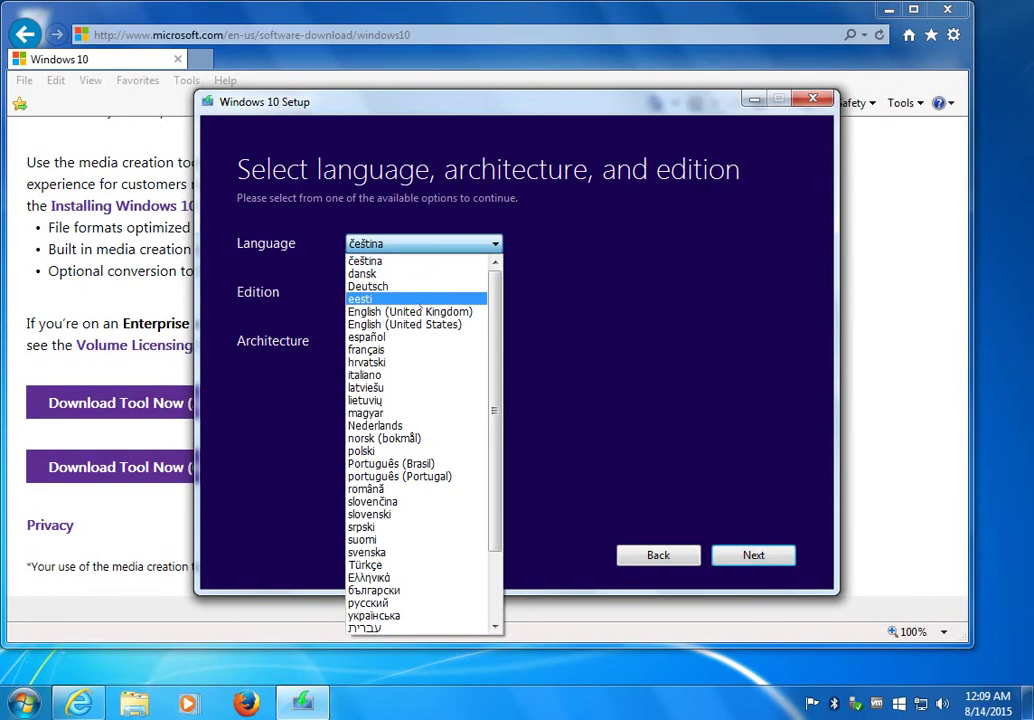
pyautogui.click(411, 325)
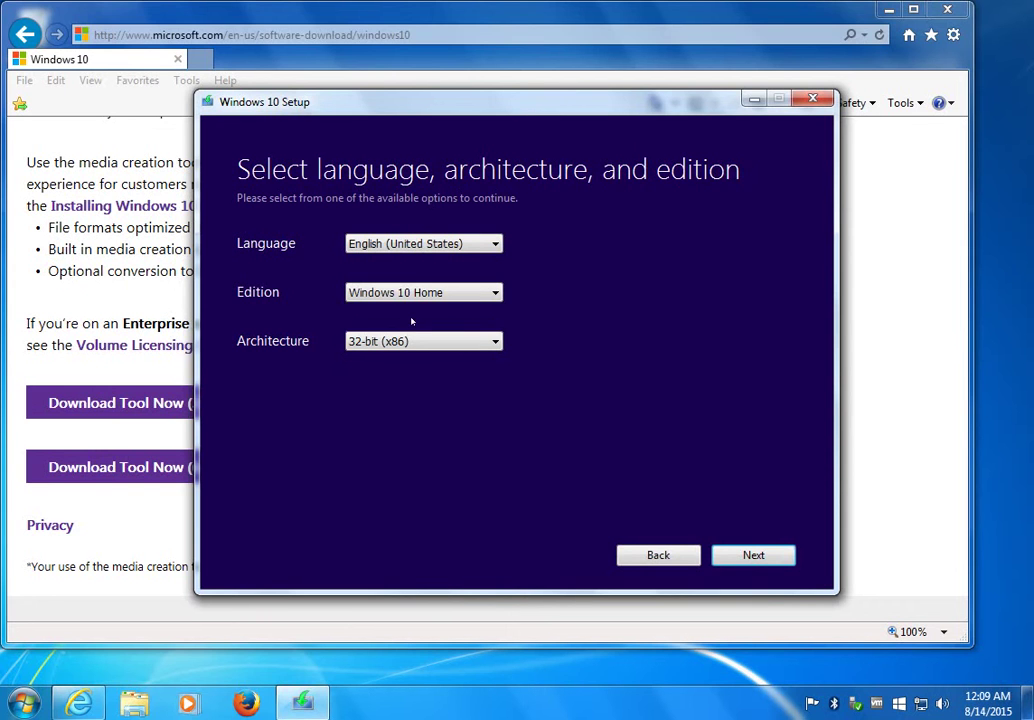
pyautogui.click(495, 293)
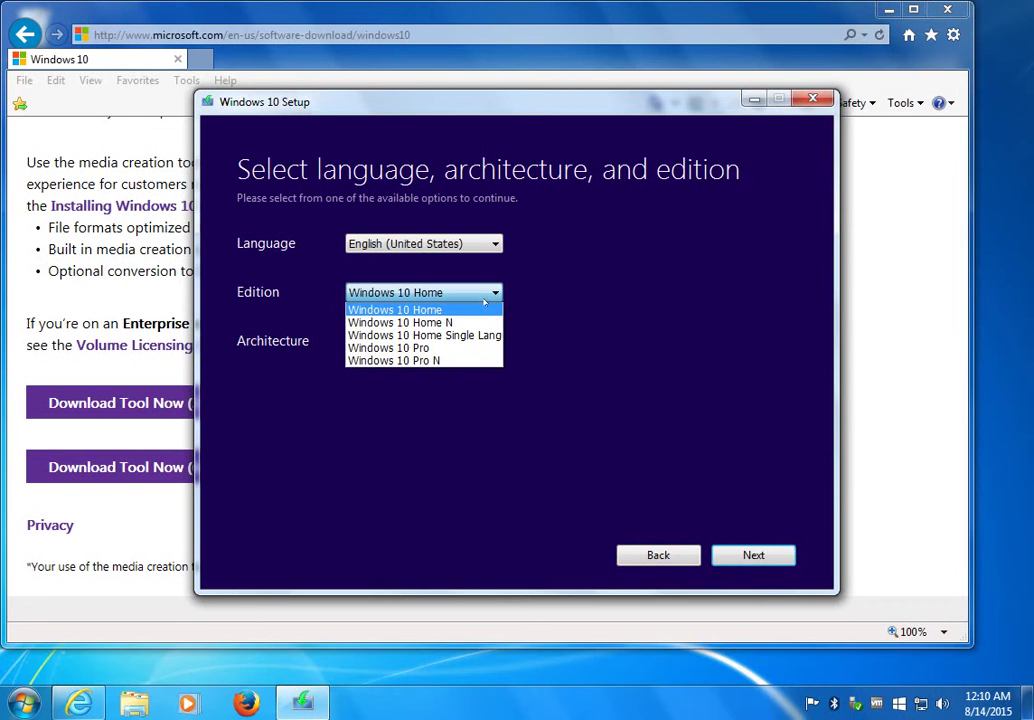
pyautogui.click(440, 347)
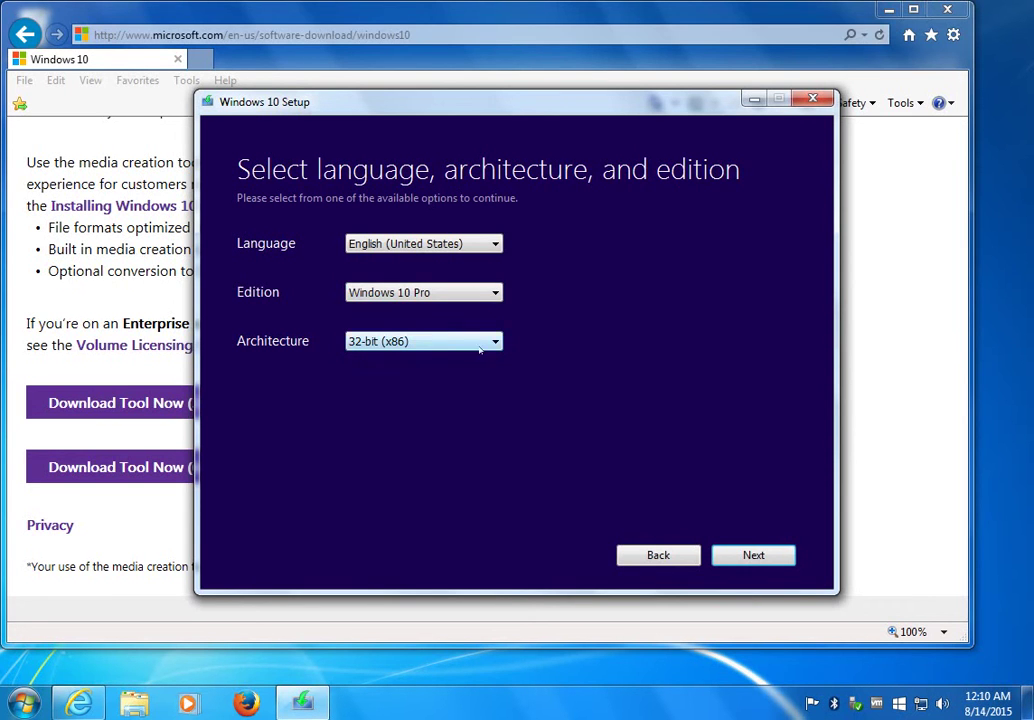
pyautogui.click(490, 341)
pyautogui.click(430, 369)
pyautogui.click(762, 557)
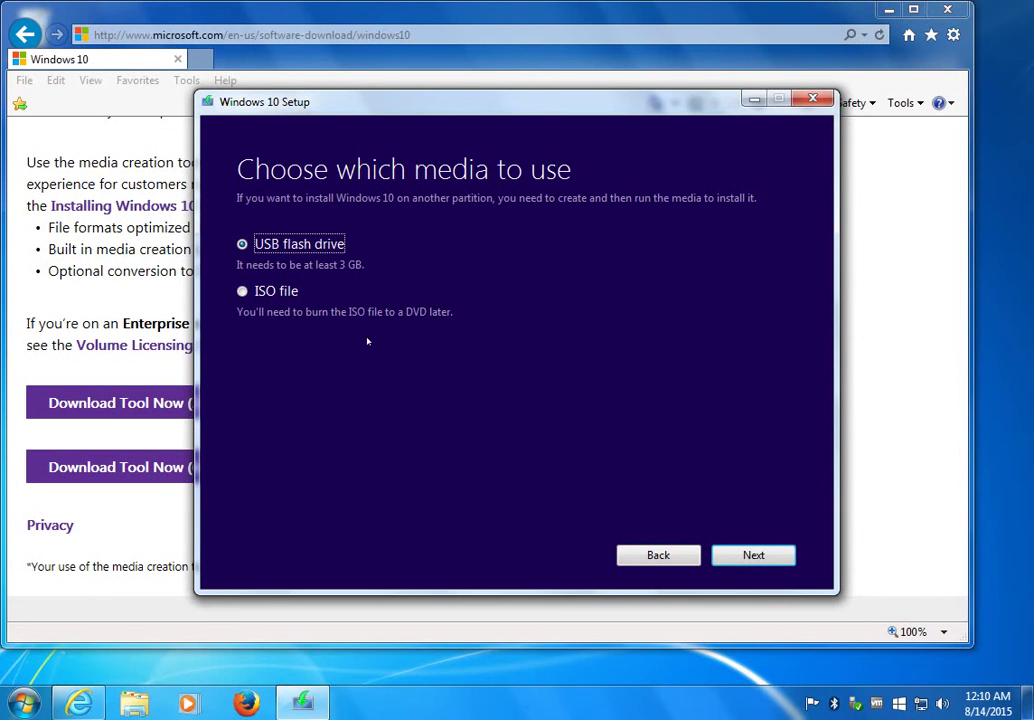
# Choose an ISO file as the media and save it as Windows 10 Pro.iso in the Documents library
pyautogui.click(242, 292)
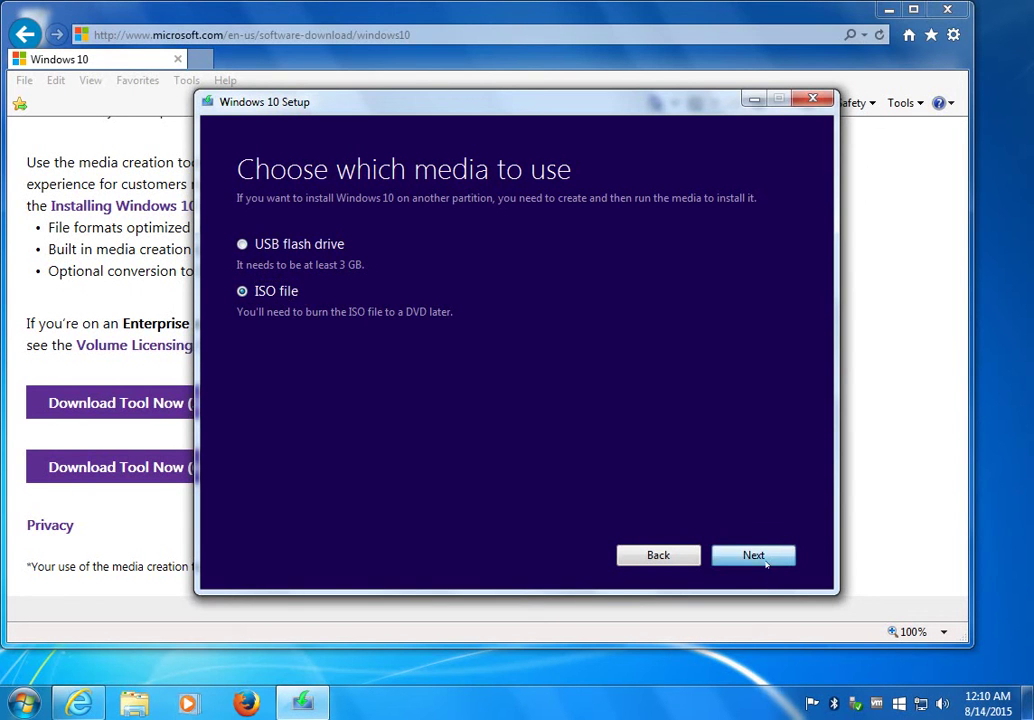
pyautogui.click(766, 563)
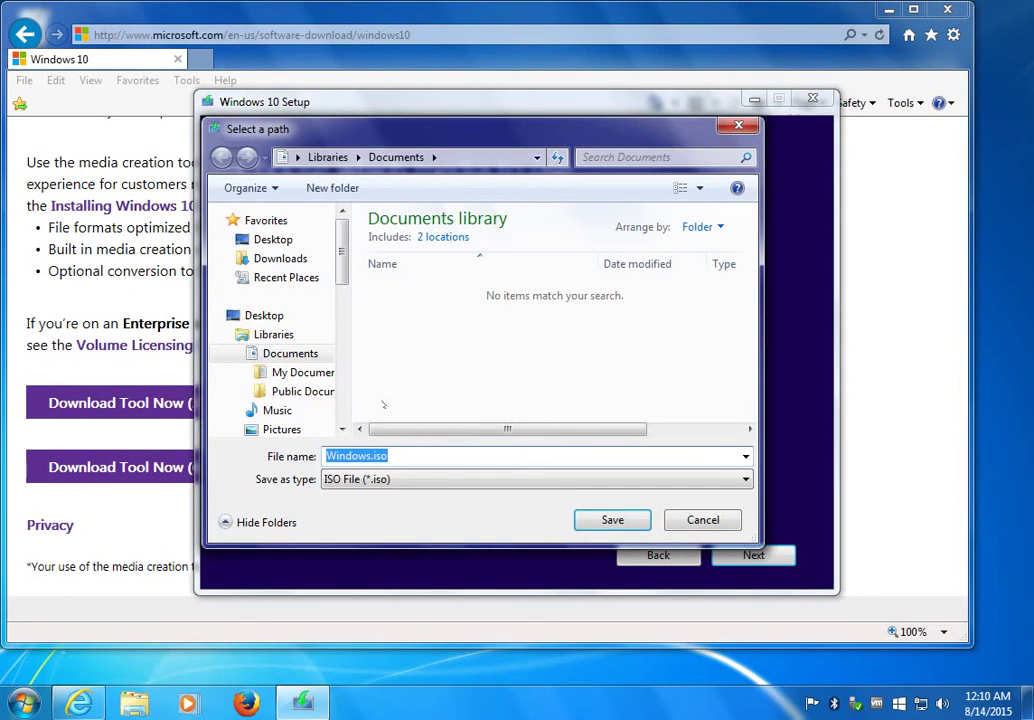
pyautogui.click(420, 392)
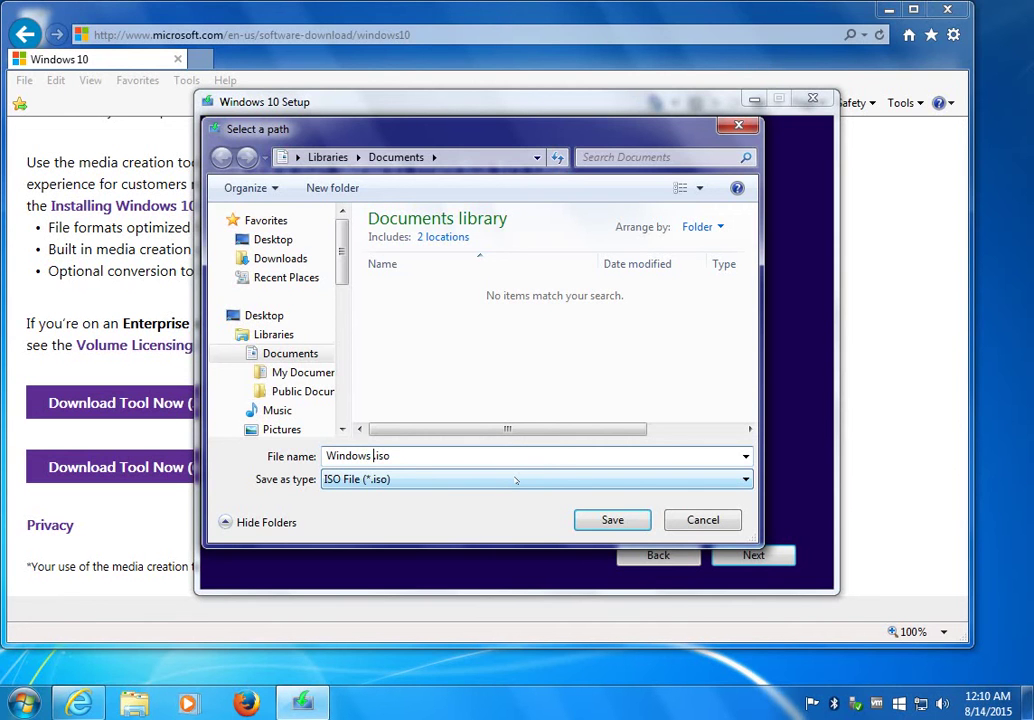
pyautogui.write('10 Pro')
pyautogui.click(611, 522)
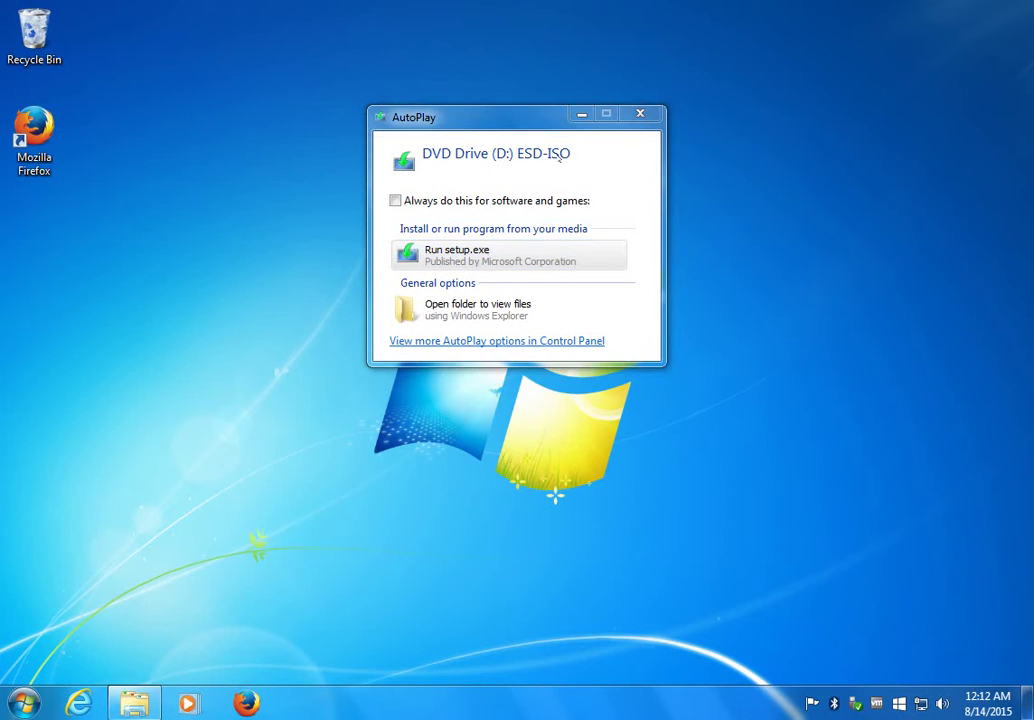
# Dismiss the AutoPlay prompt, then run setup.exe from DVD Drive (D:) ESD-ISO in Windows Explorer and allow it to make changes
pyautogui.click(640, 113)
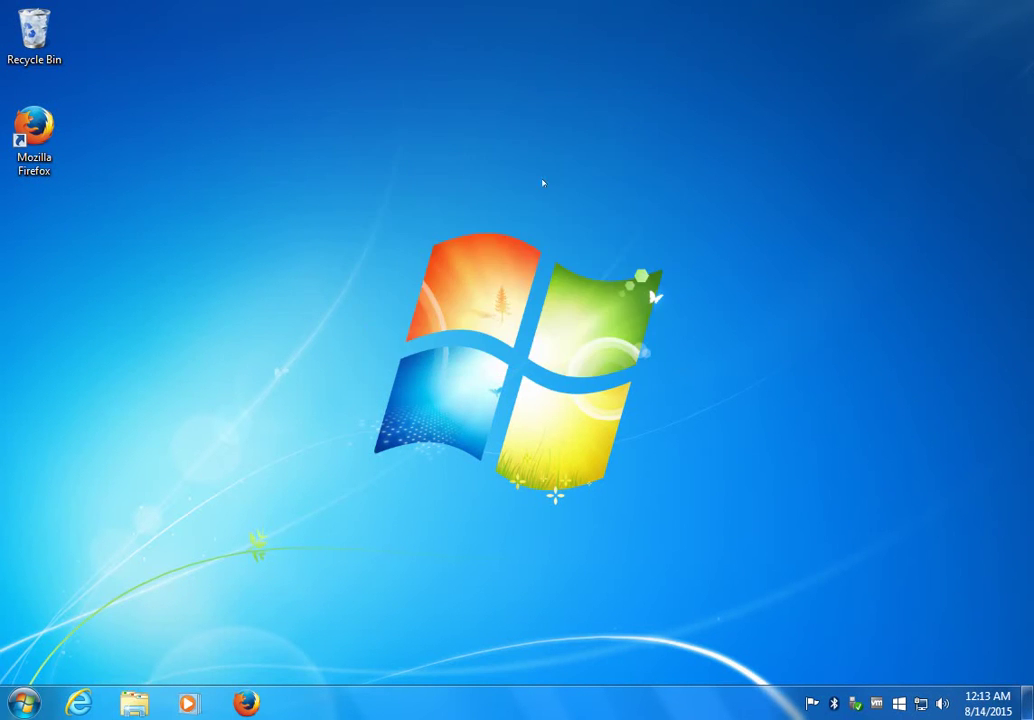
pyautogui.click(134, 703)
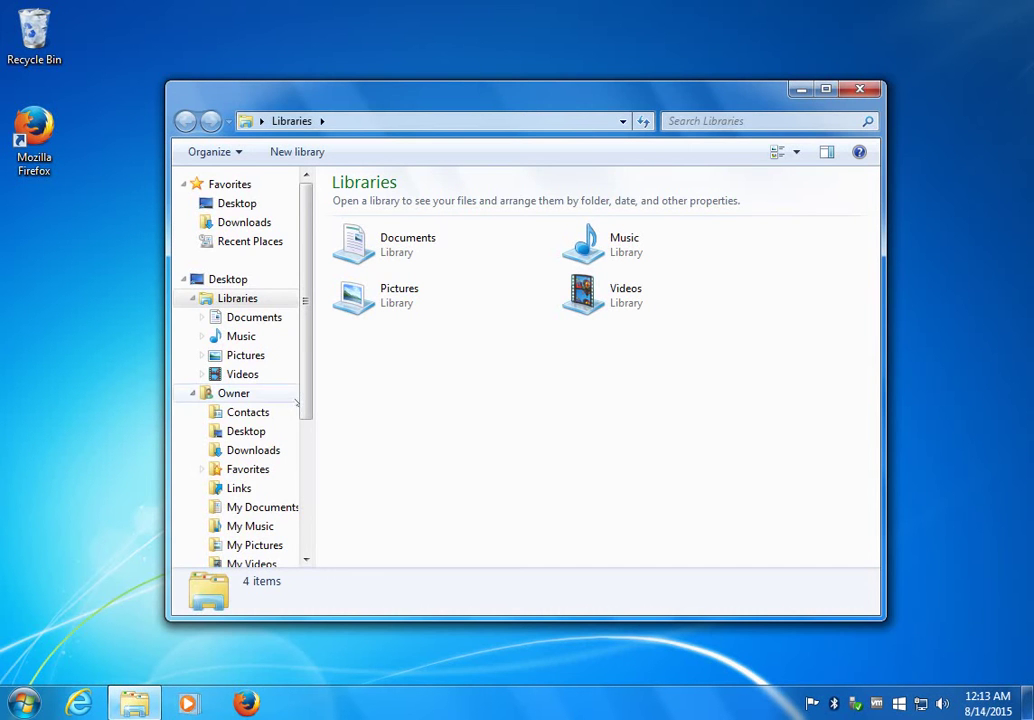
pyautogui.scroll(-4, 250, 470)
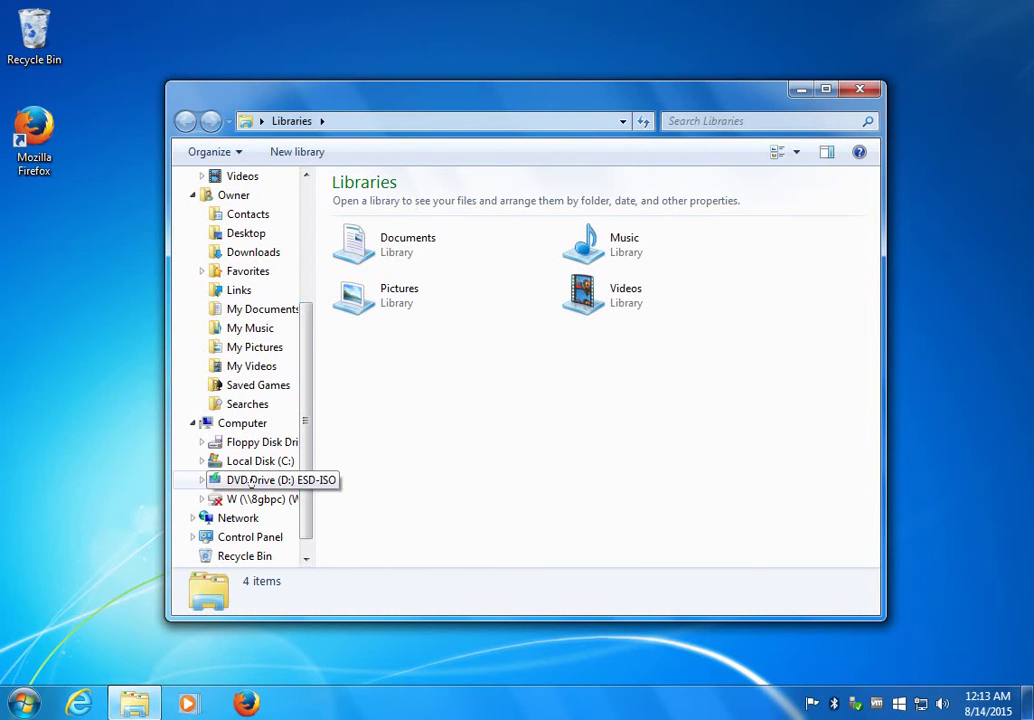
pyautogui.click(252, 481)
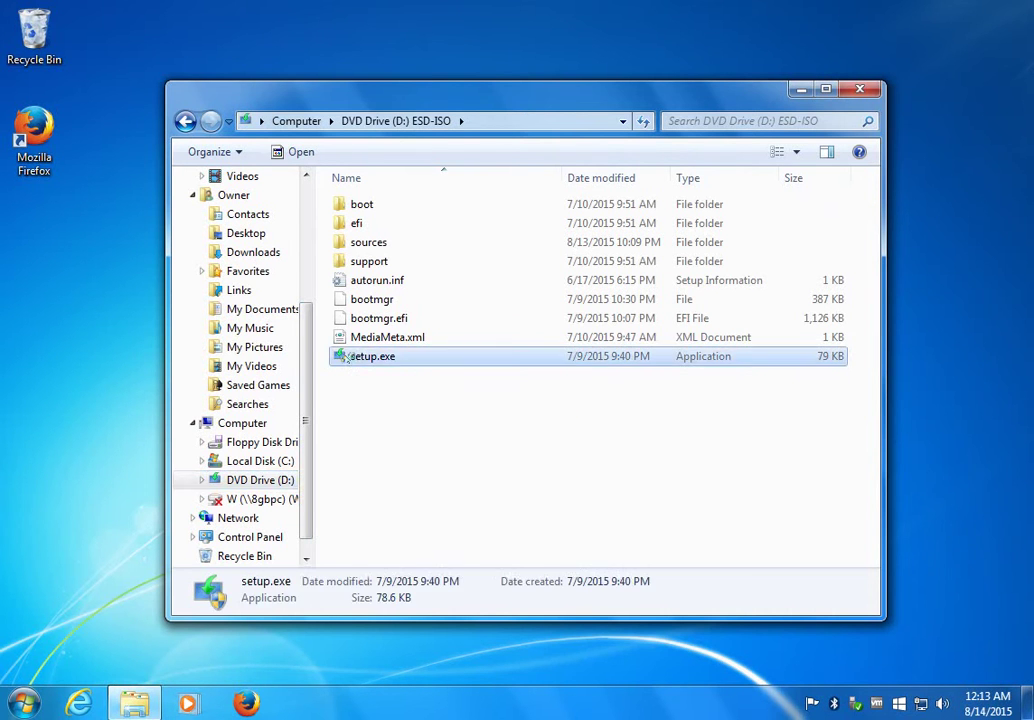
pyautogui.doubleClick(345, 358)
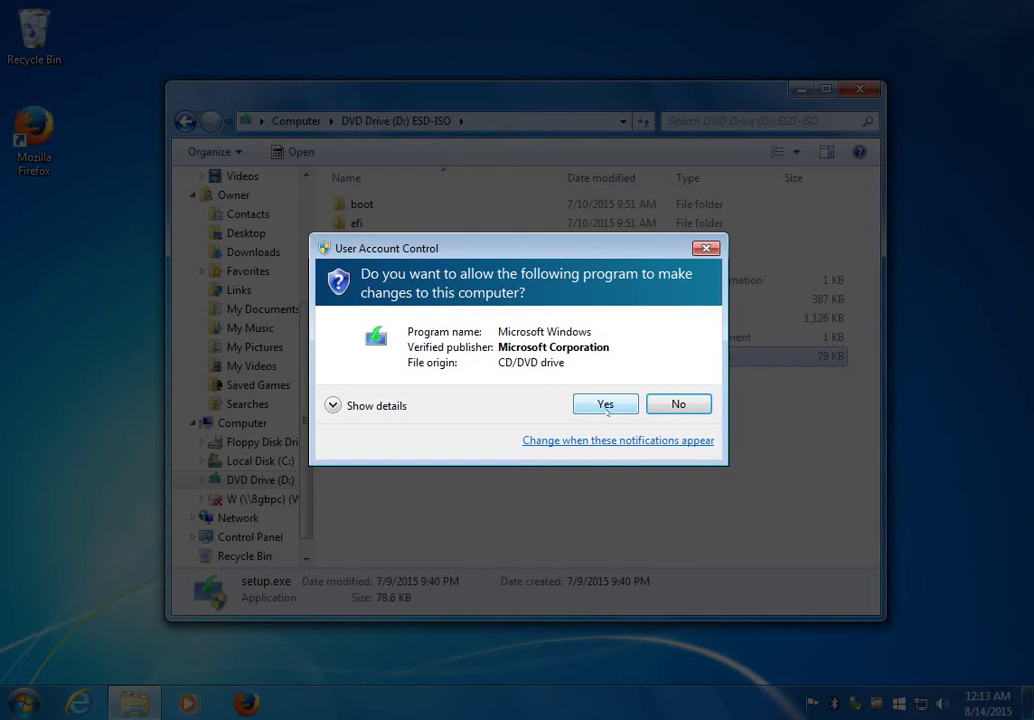
pyautogui.click(605, 406)
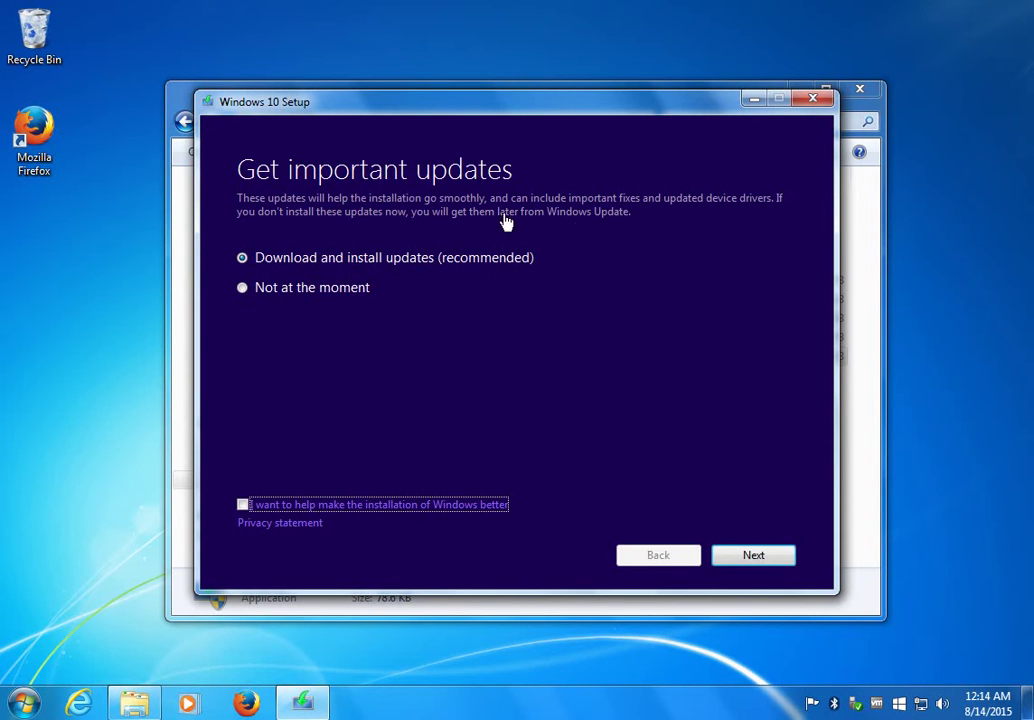
# Skip downloading updates by choosing Not at the moment, and accept the licence terms
pyautogui.click(243, 288)
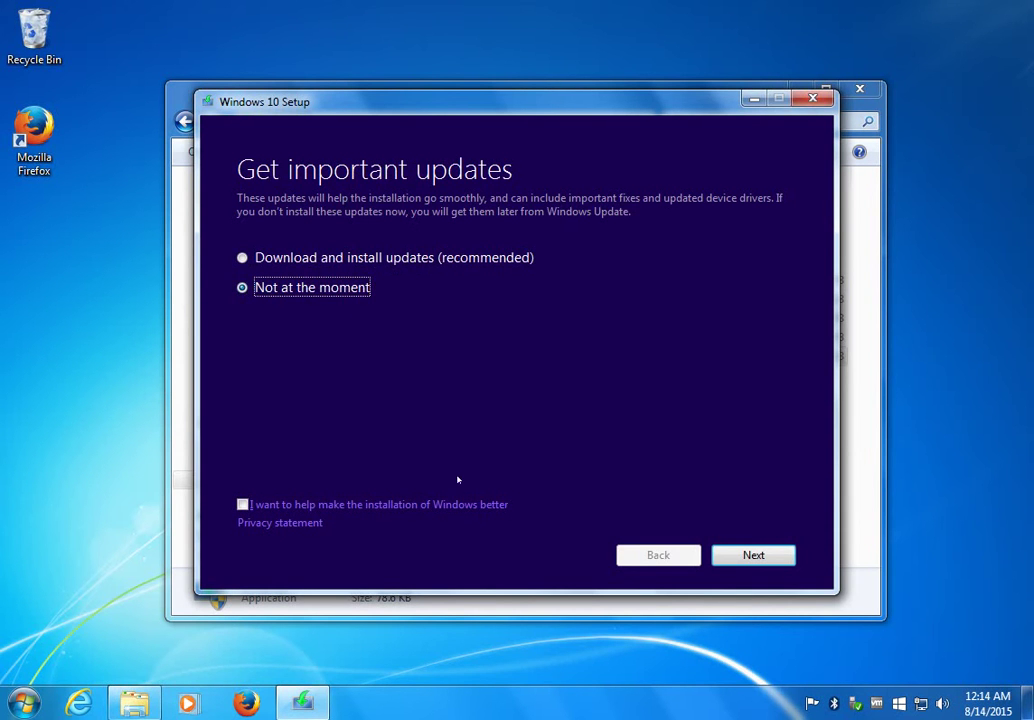
pyautogui.click(750, 555)
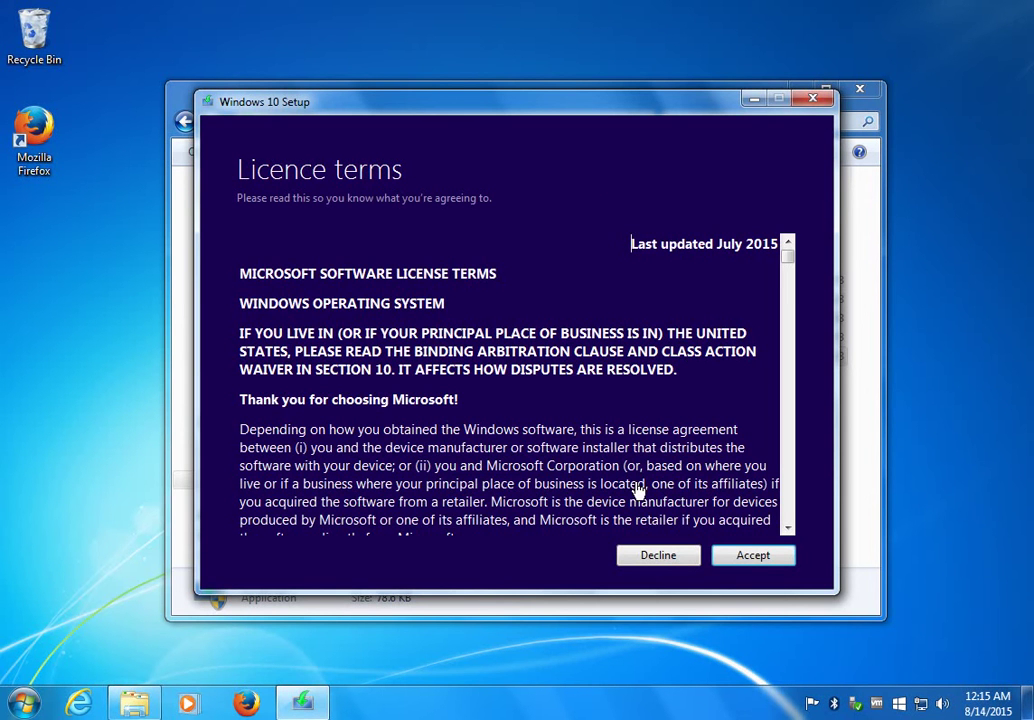
pyautogui.click(765, 563)
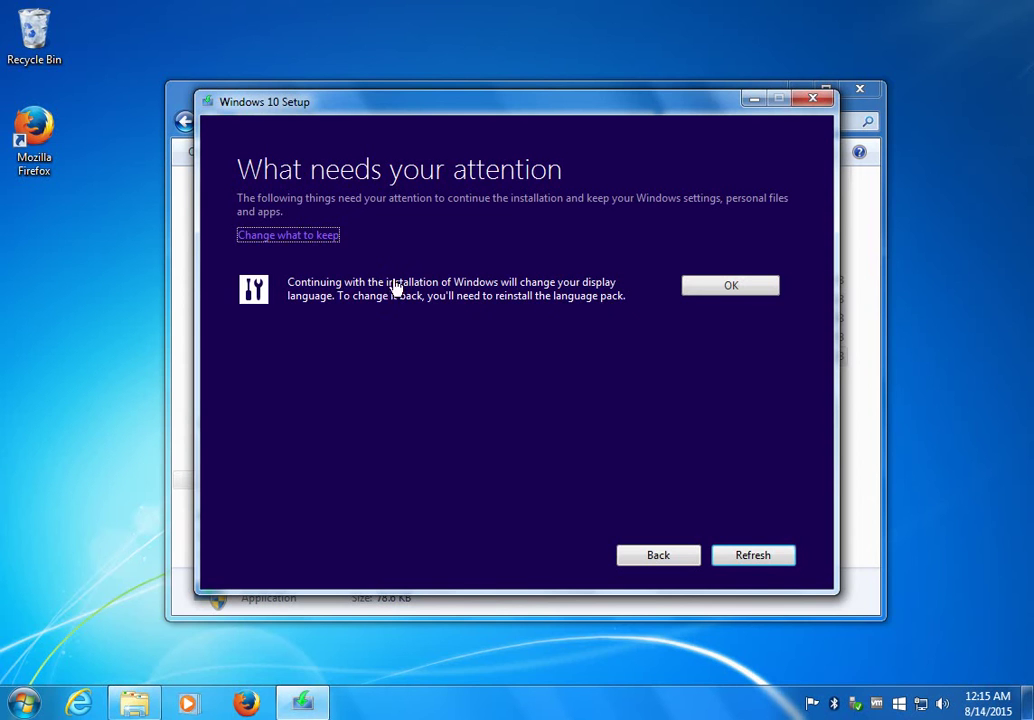
# Change what the installation keeps to Nothing, so that files, apps and settings are deleted
pyautogui.click(297, 240)
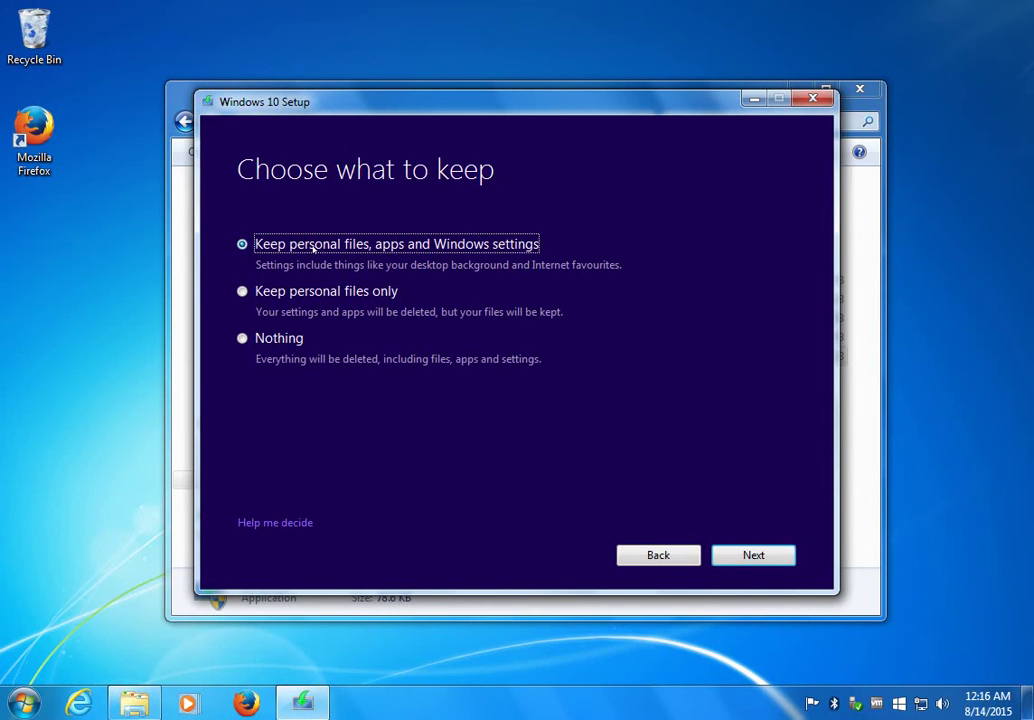
pyautogui.click(242, 339)
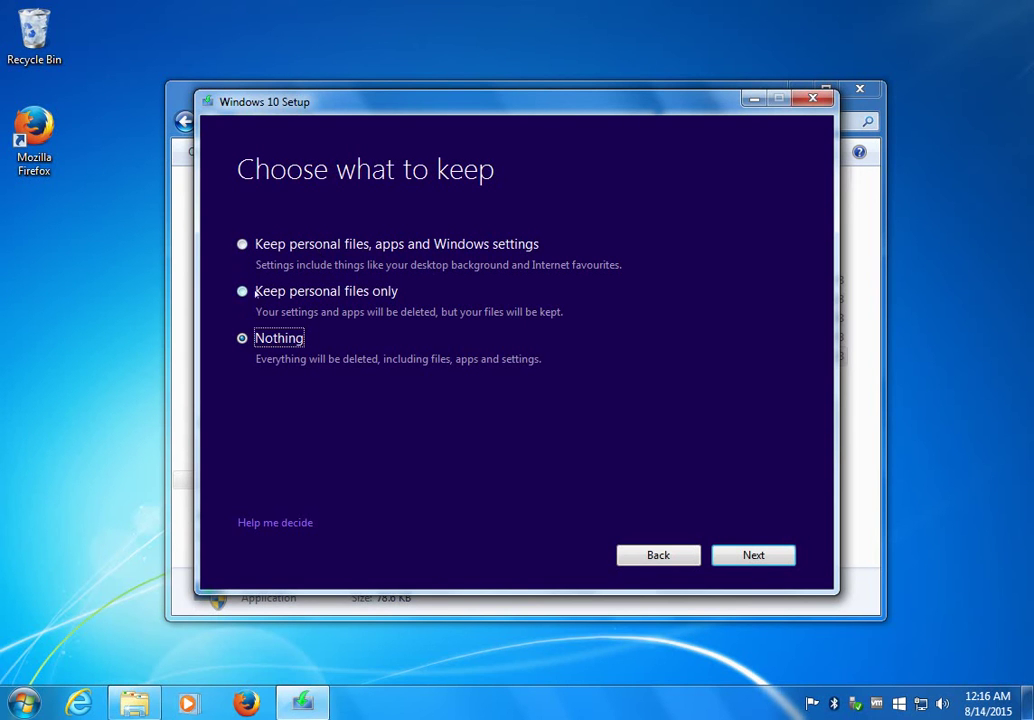
pyautogui.click(247, 292)
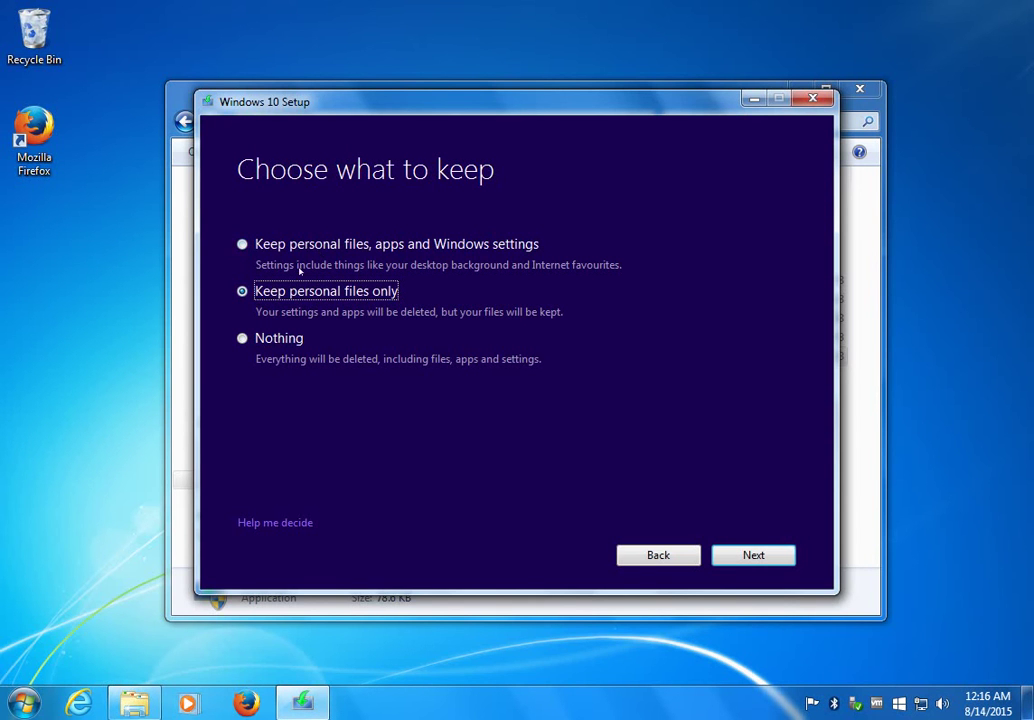
pyautogui.click(242, 339)
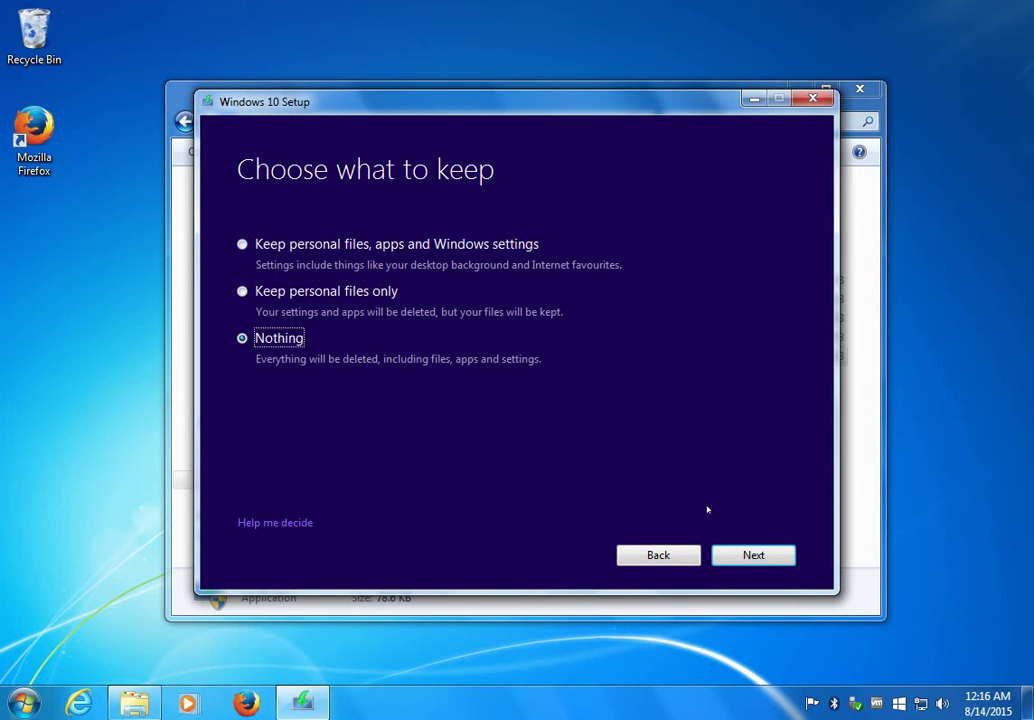
pyautogui.click(755, 557)
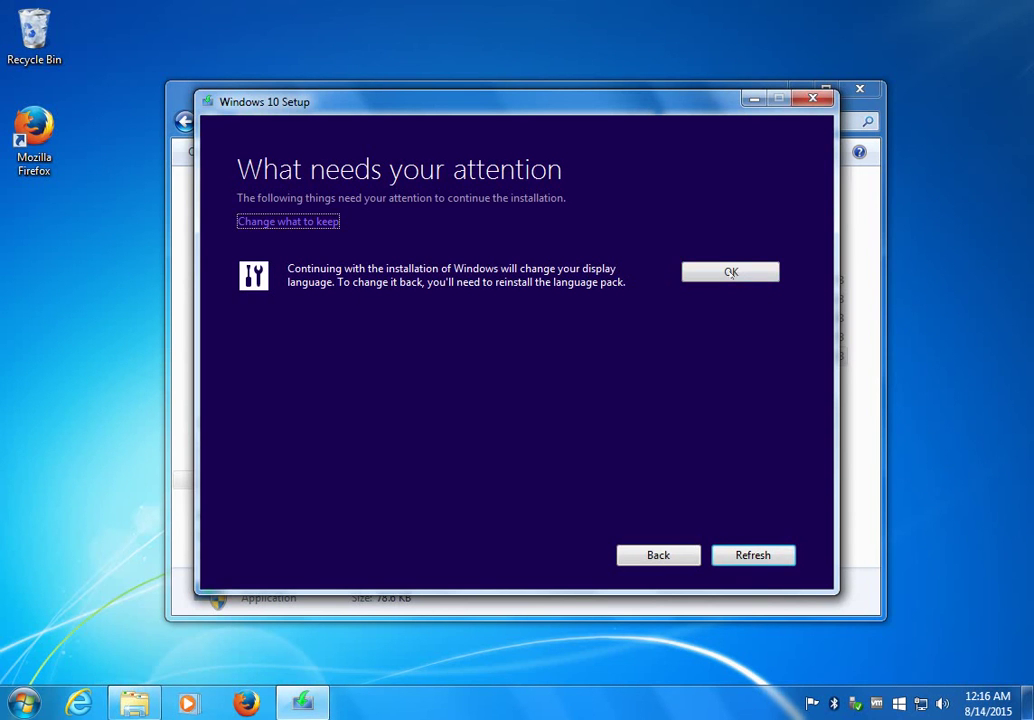
# Acknowledge the display language change and start installing Windows 10 Pro
pyautogui.click(731, 272)
pyautogui.click(731, 272)
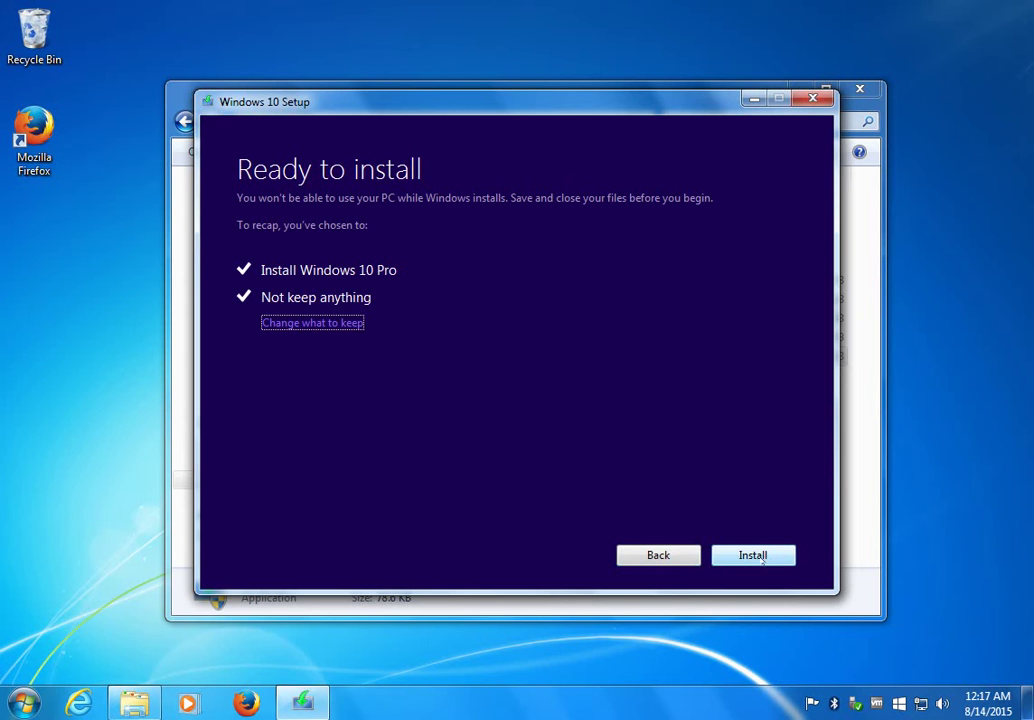
pyautogui.click(761, 558)
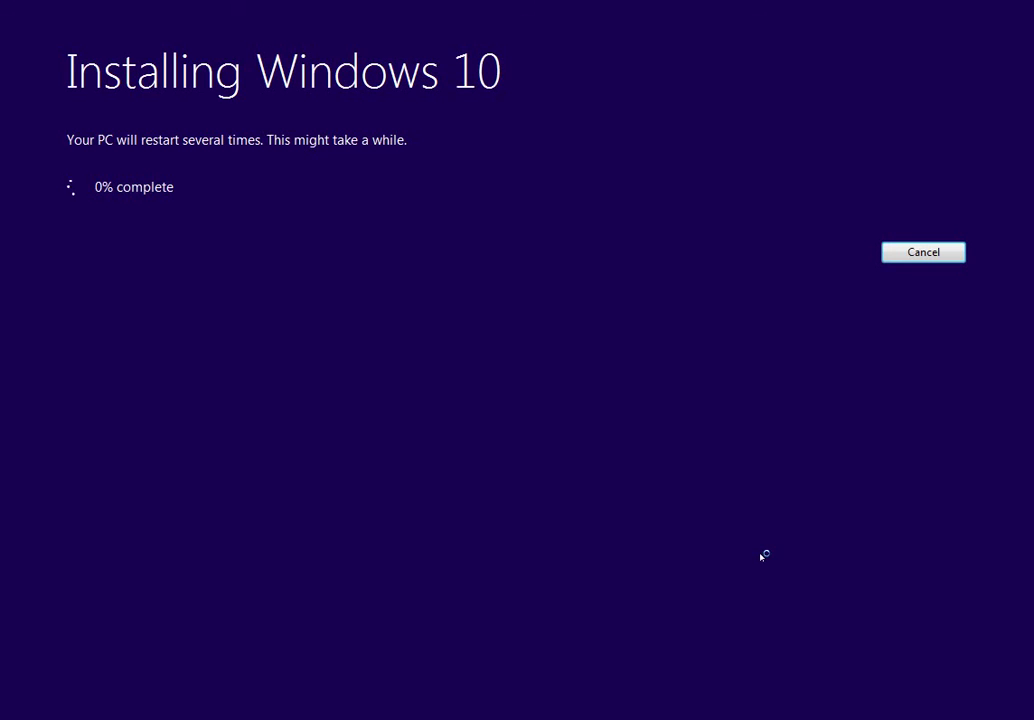